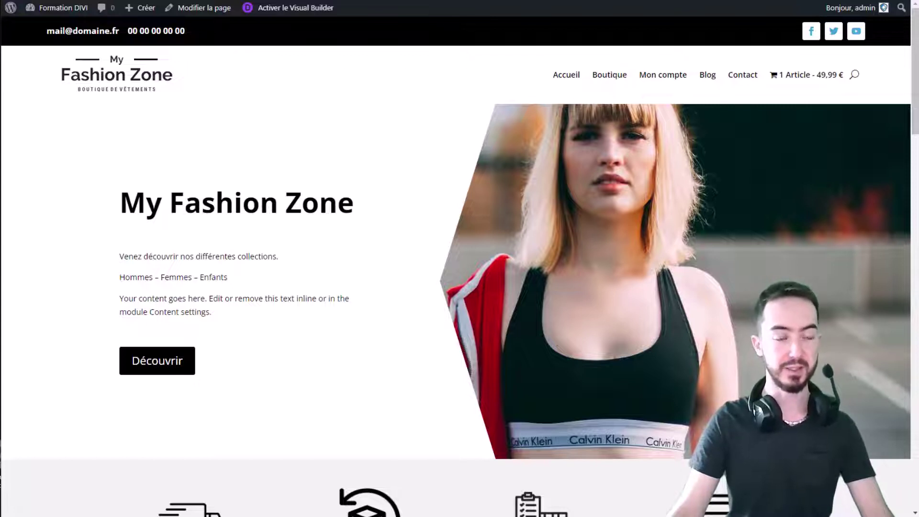
Open the site's administration and search the plugins available to add for "updraft".
left_click(62, 8)
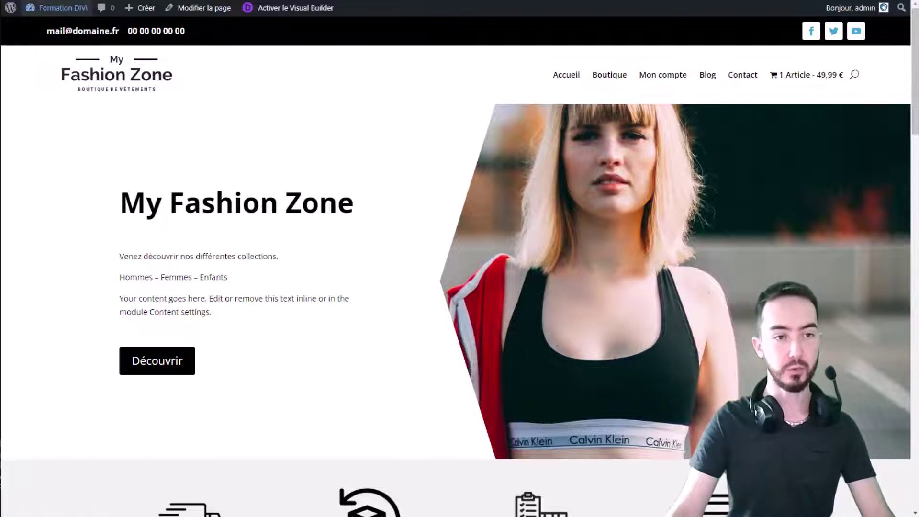
scroll(88, 240, "down", 3)
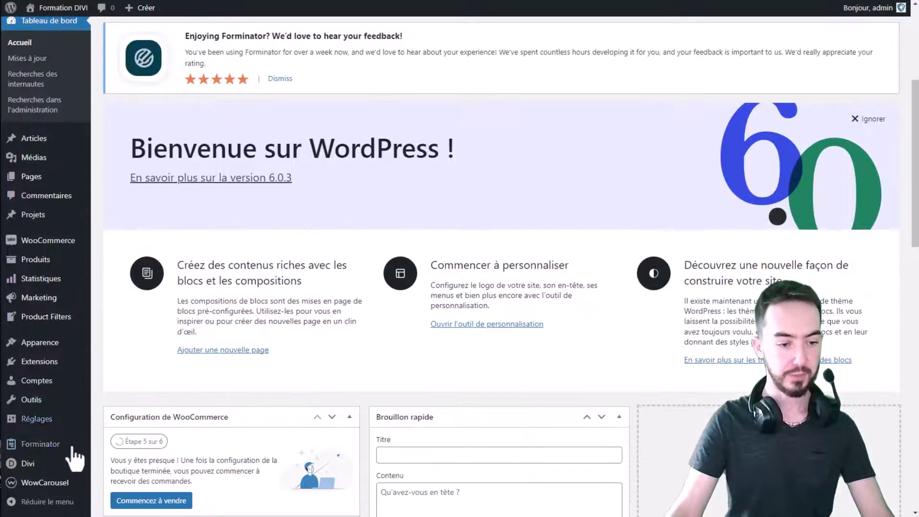
left_click(53, 364)
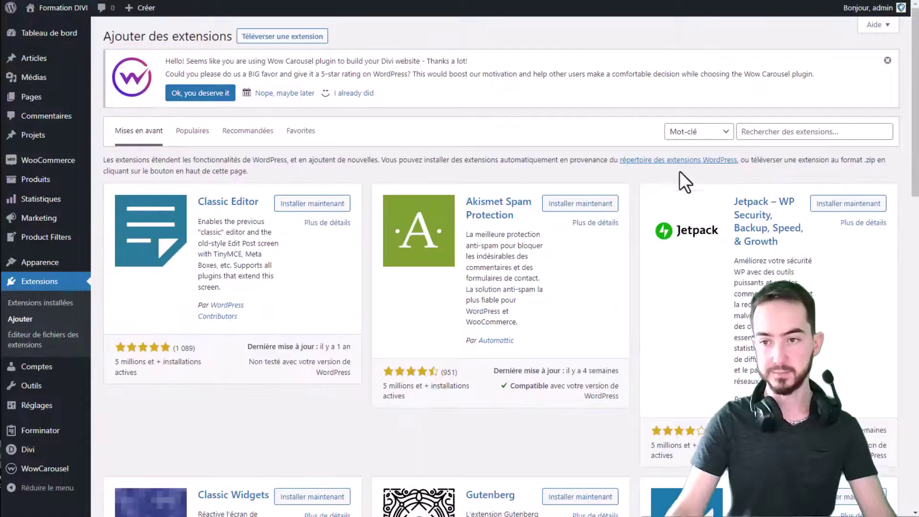
left_click(808, 134)
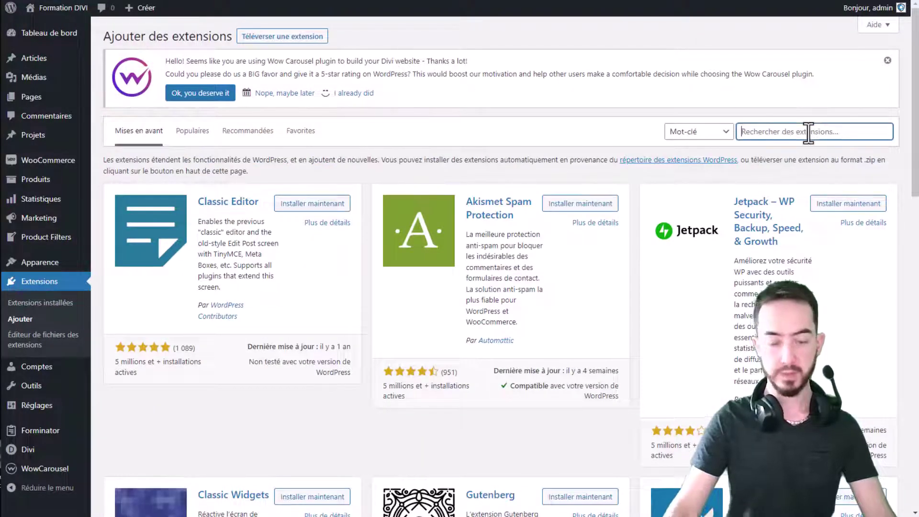
type("updraft")
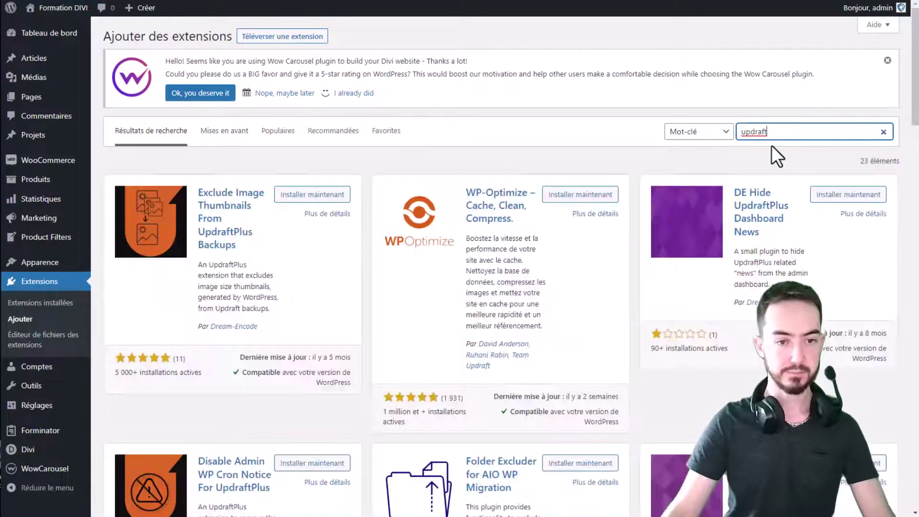
Install and activate the UpdraftPlus WordPress Backup Plugin from the search results.
scroll(587, 118, "down", 10)
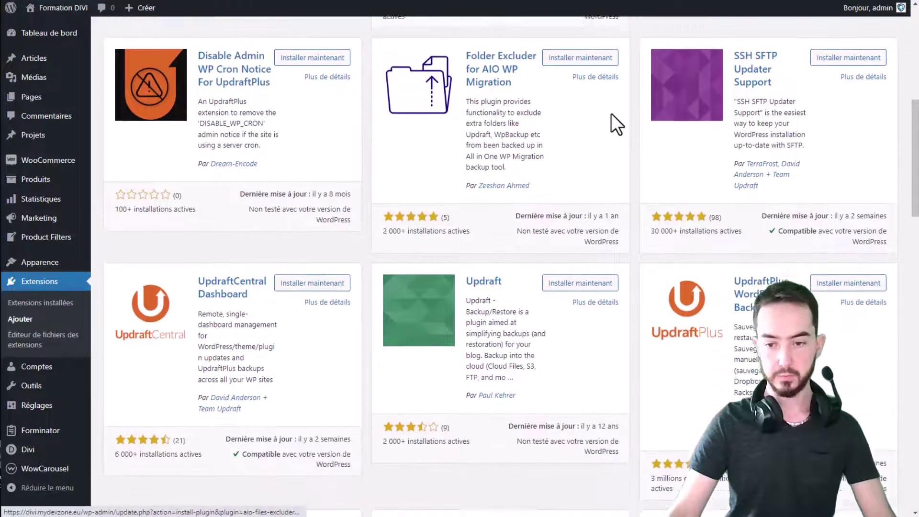
scroll(627, 117, "down", 2)
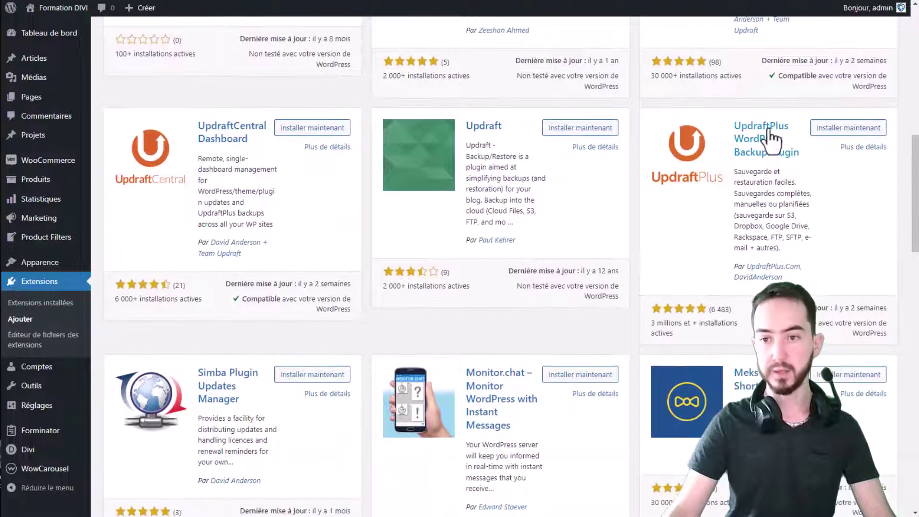
left_click(843, 127)
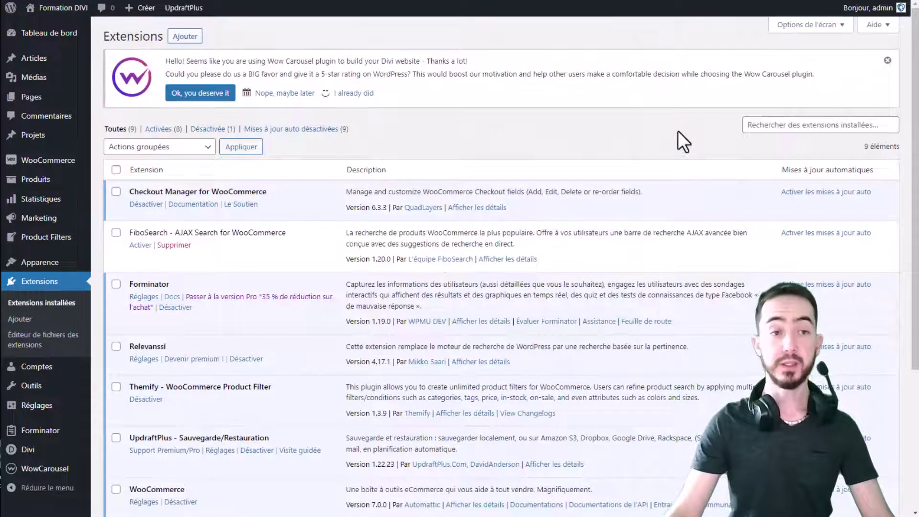
Open the UpdraftPlus settings and set the scheduled file backups to Quotidiennement.
mouse_move(167, 7)
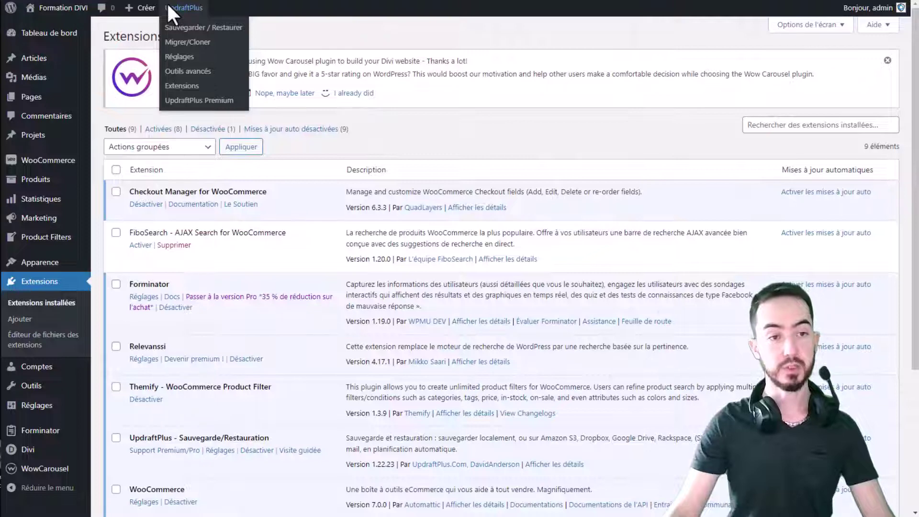
left_click(180, 57)
scroll(609, 233, "down", 1)
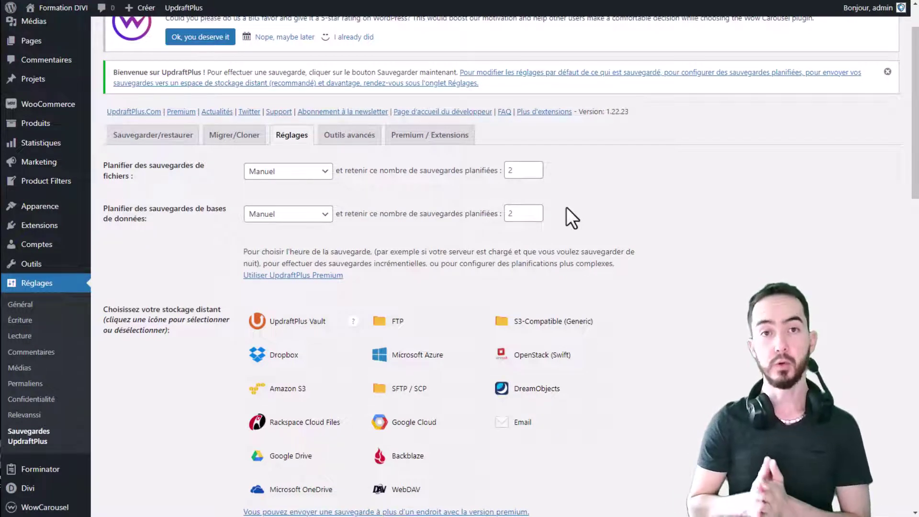
left_click(164, 138)
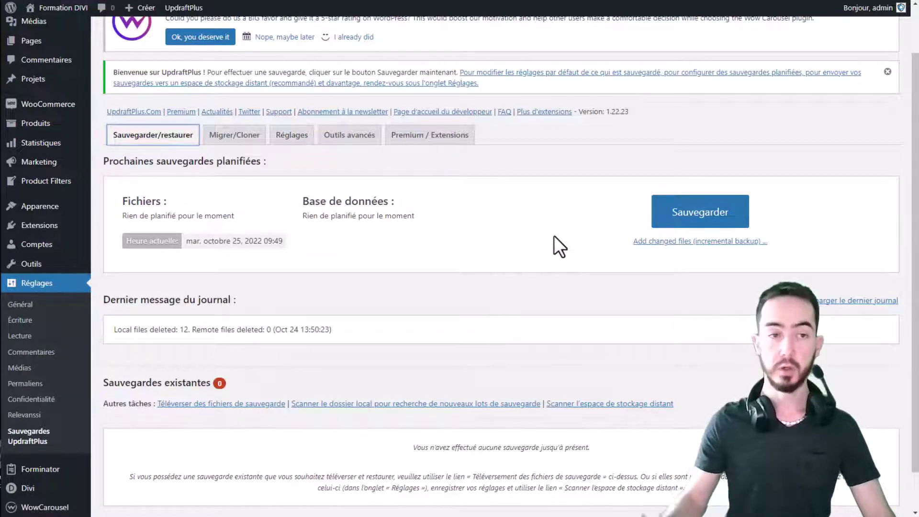
left_click(275, 144)
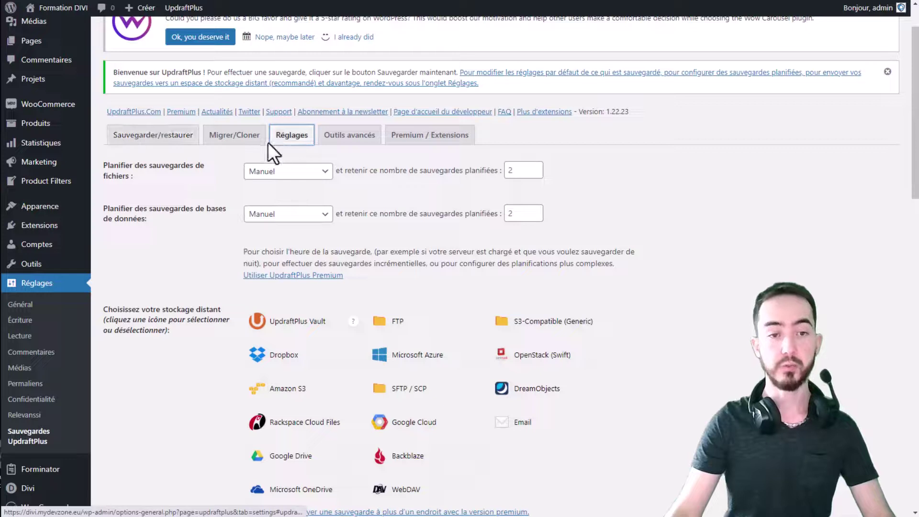
left_click(276, 169)
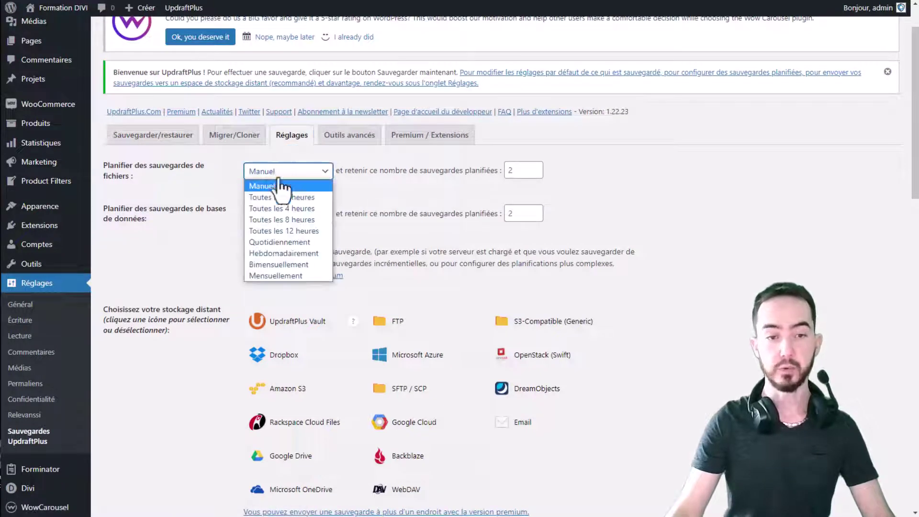
left_click(265, 241)
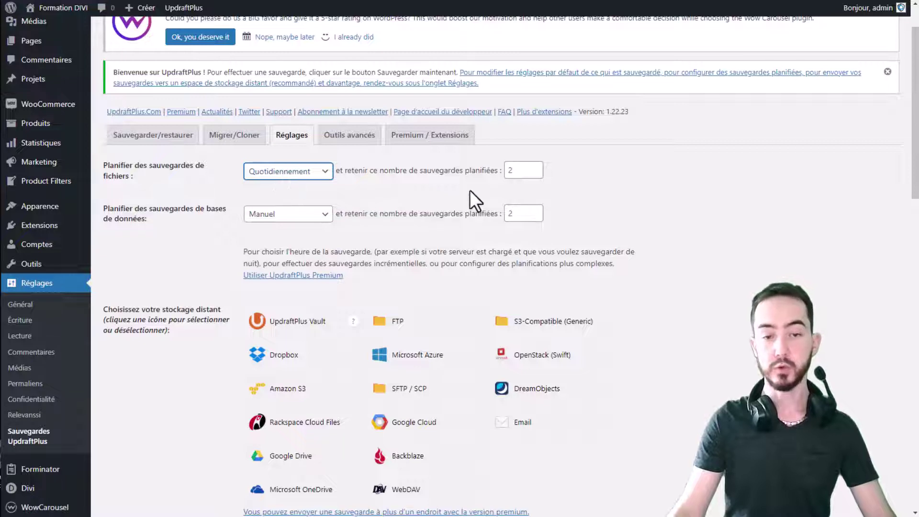
Examine the remote storage choices, the content included in the backup and the exclusion rules.
scroll(400, 174, "down", 1)
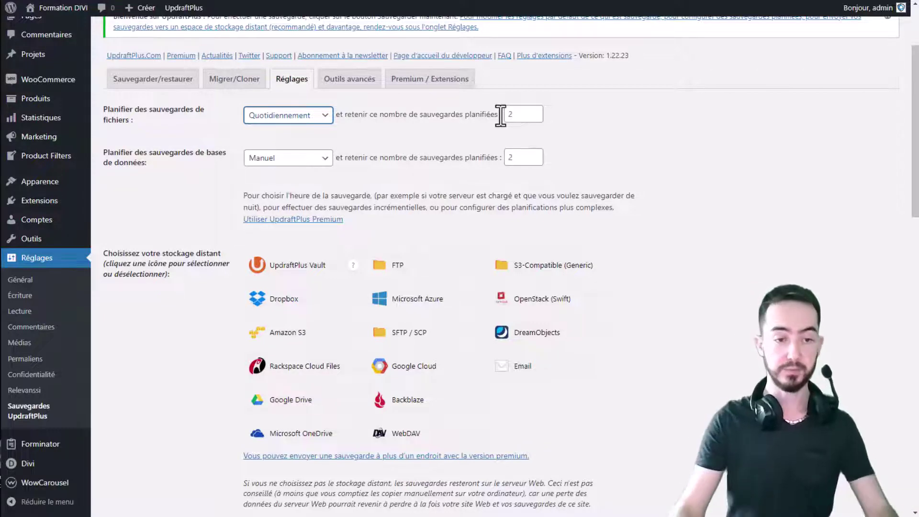
scroll(493, 164, "down", 1)
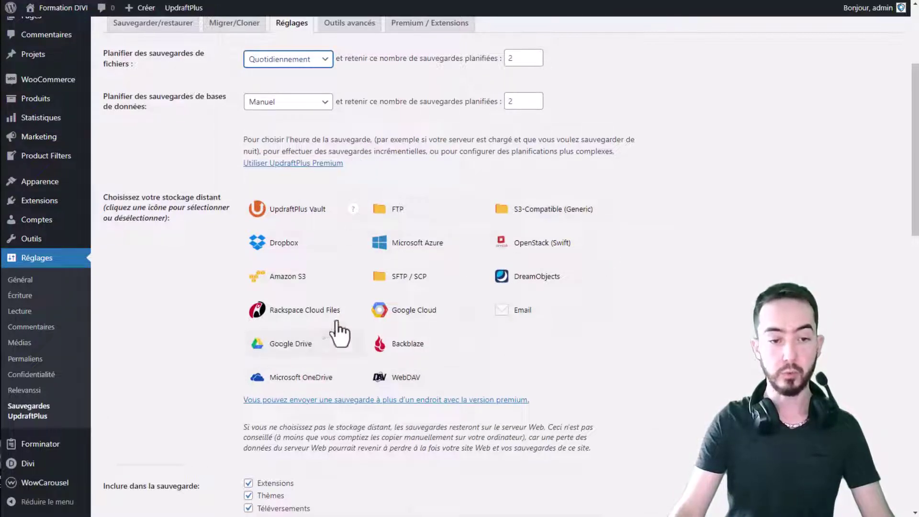
scroll(478, 216, "down", 4)
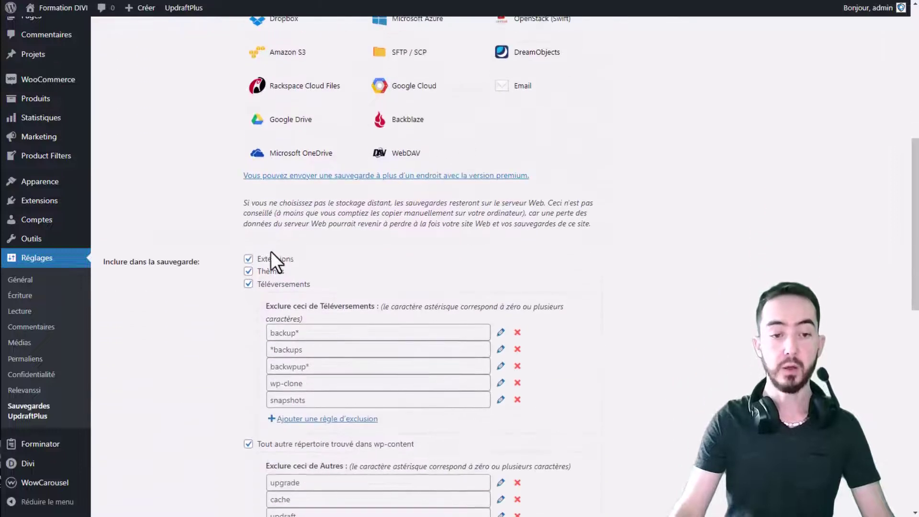
scroll(325, 244, "down", 1)
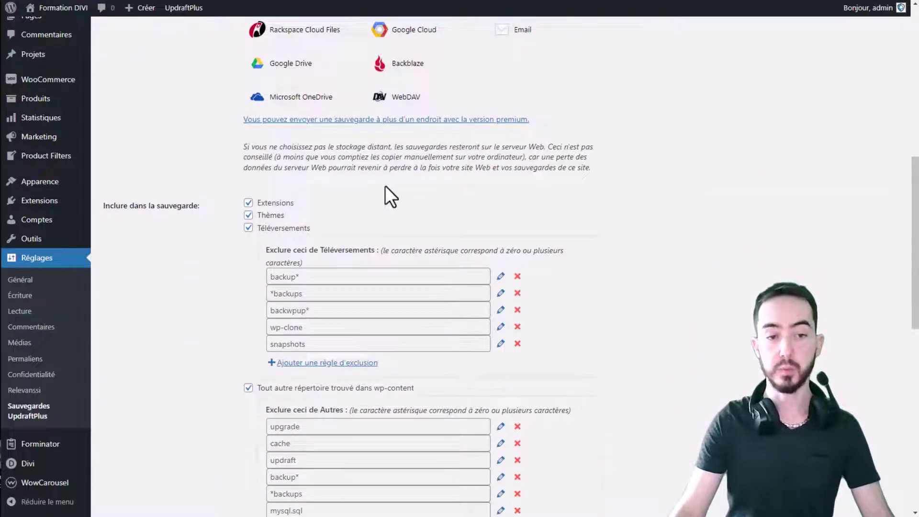
scroll(385, 187, "down", 5)
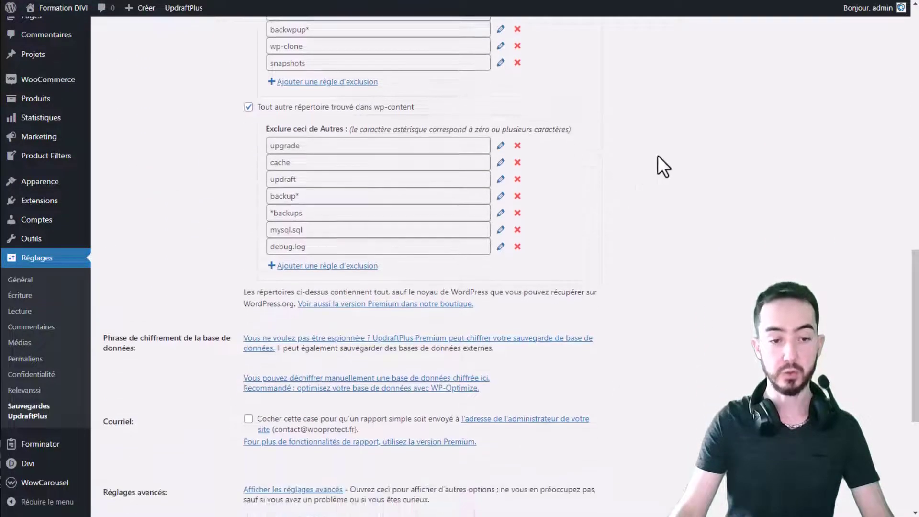
scroll(659, 152, "down", 2)
scroll(588, 94, "up", 4)
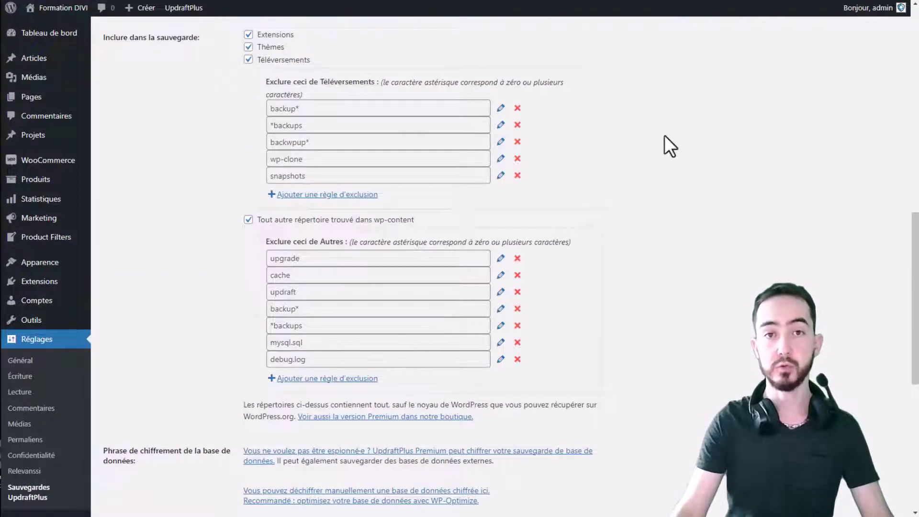
Save the modified UpdraftPlus settings.
scroll(668, 135, "down", 6)
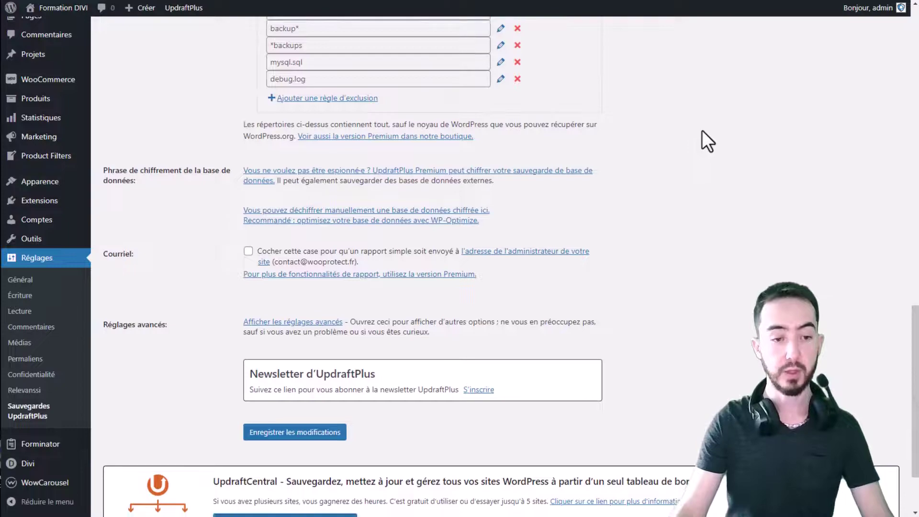
scroll(701, 130, "down", 2)
left_click(311, 339)
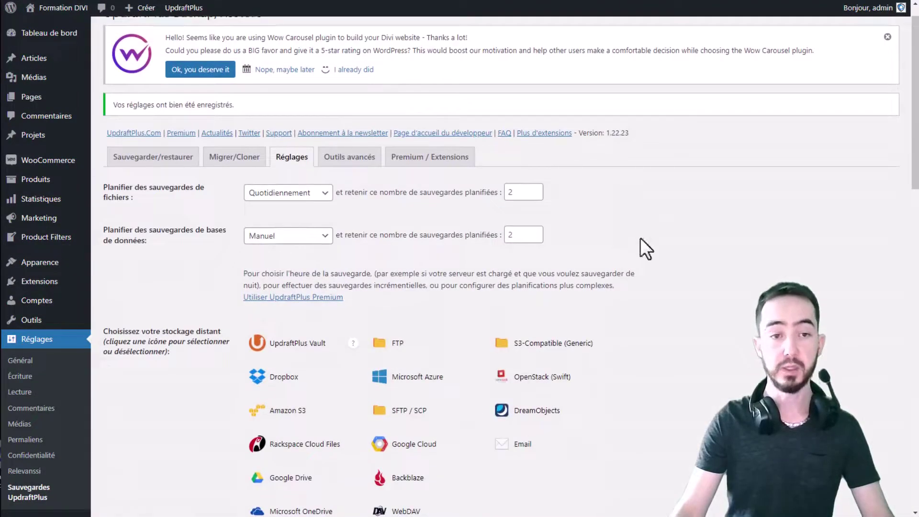
Run a new manual backup that includes both the database and the site's files.
left_click(145, 161)
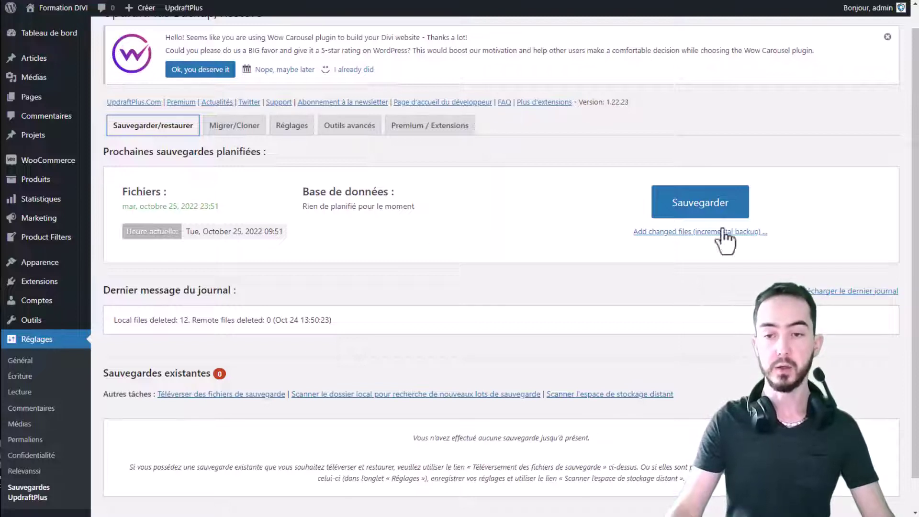
left_click(722, 203)
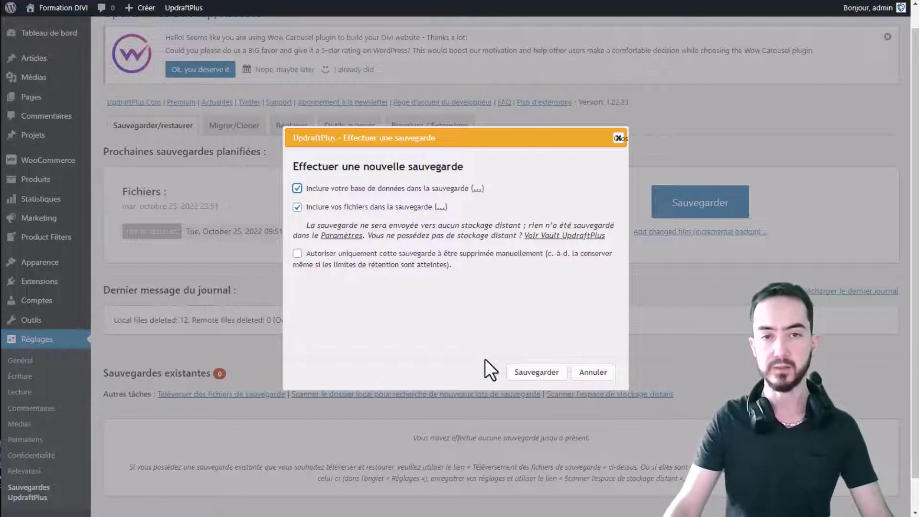
left_click(523, 372)
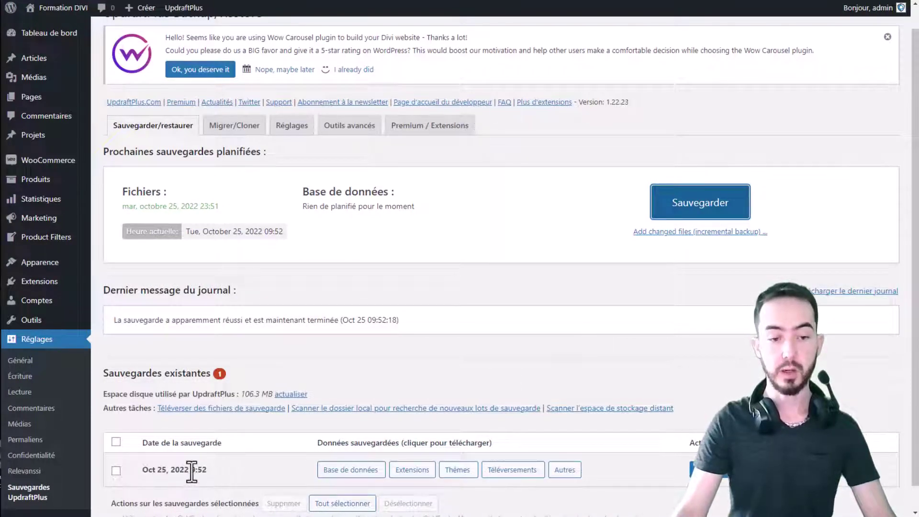
left_click(442, 369)
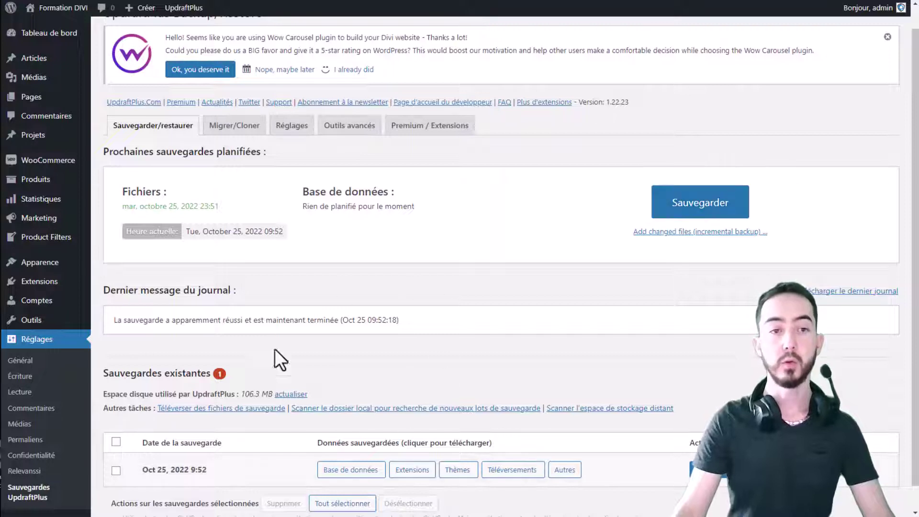
View the shop's public home page to check how it looks before the plugin removal.
left_click(49, 15)
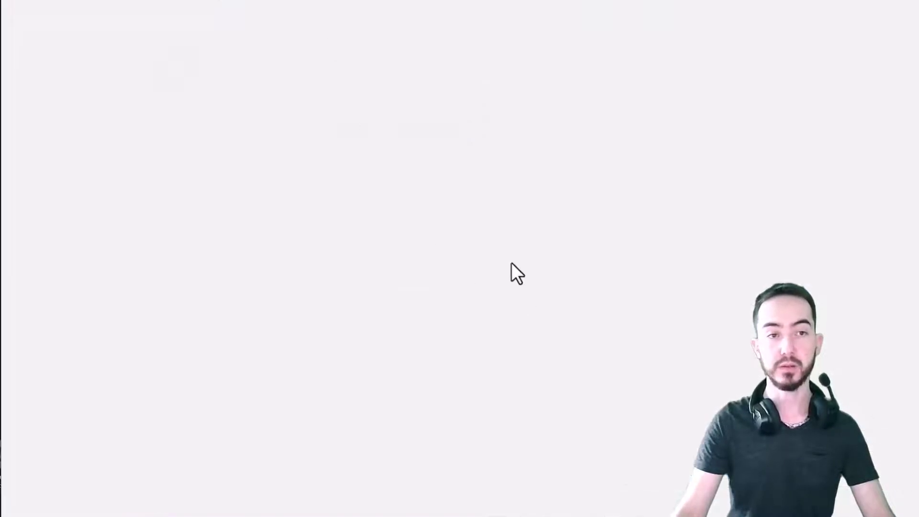
scroll(666, 72, "down", 5)
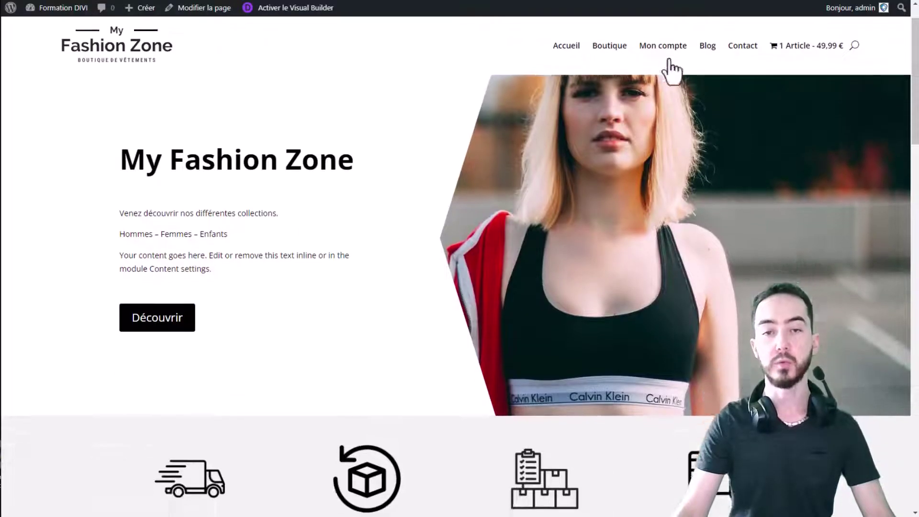
scroll(184, 16, "up", 5)
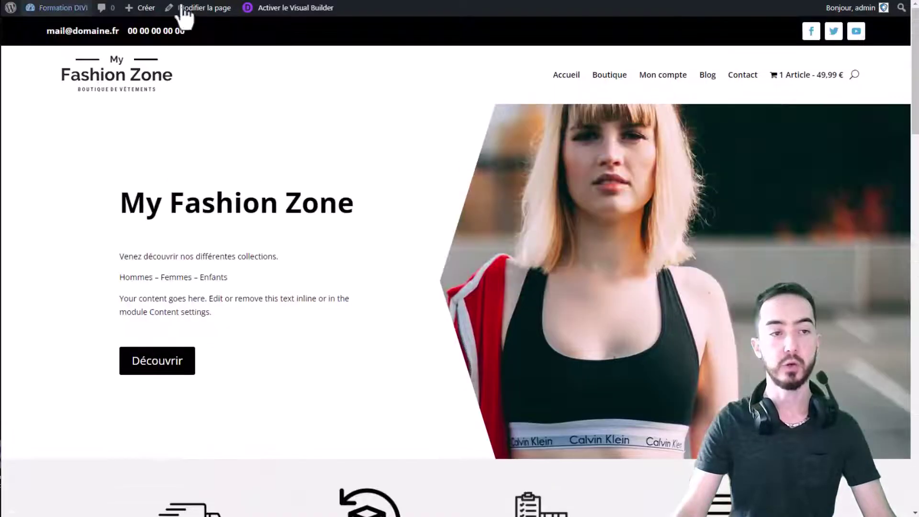
Return to the administration and deactivate the WooCommerce plugin among the installed extensions.
left_click(60, 11)
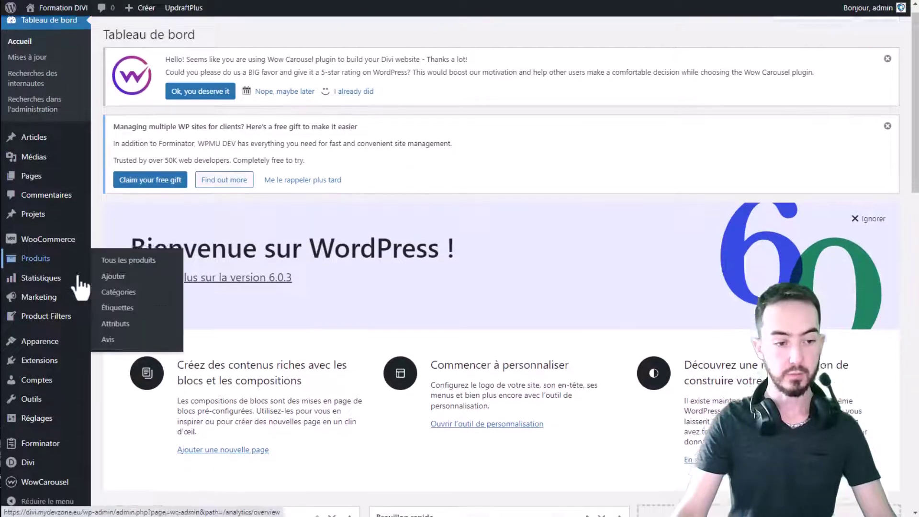
scroll(30, 478, "down", 2)
mouse_move(34, 372)
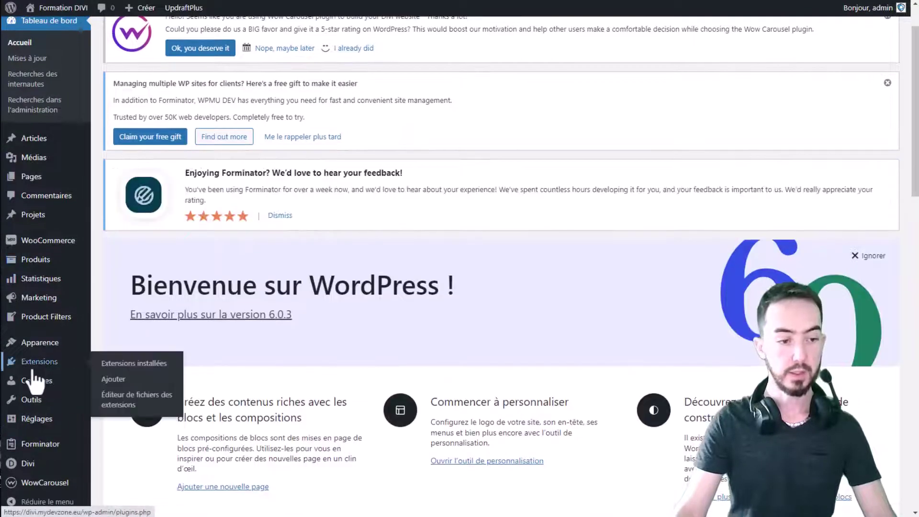
left_click(42, 373)
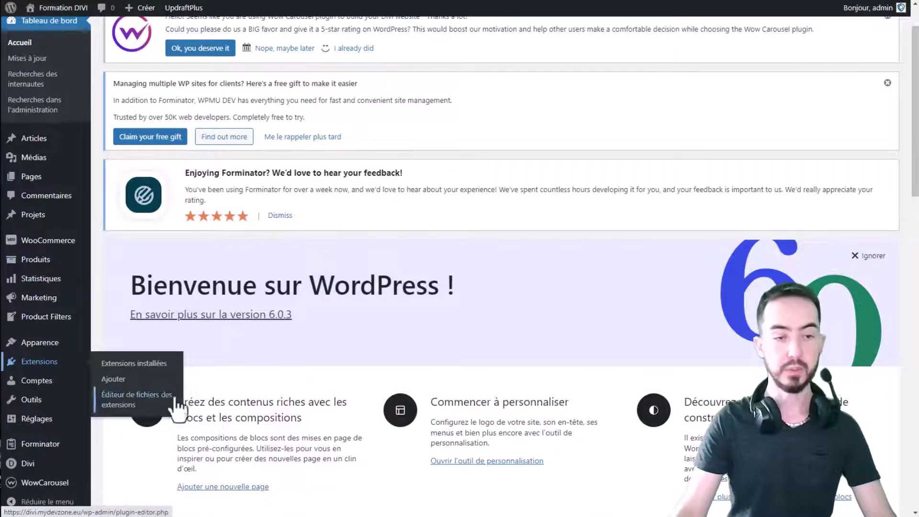
scroll(373, 282, "down", 4)
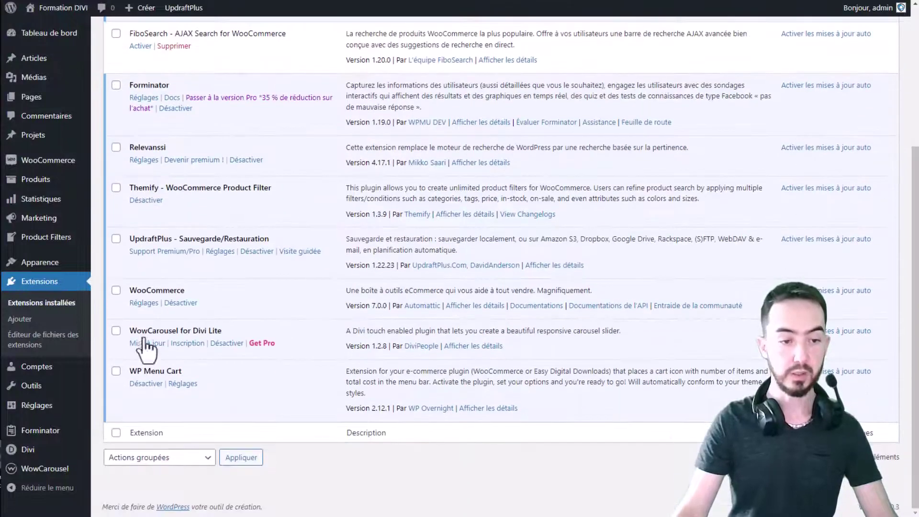
left_click(178, 302)
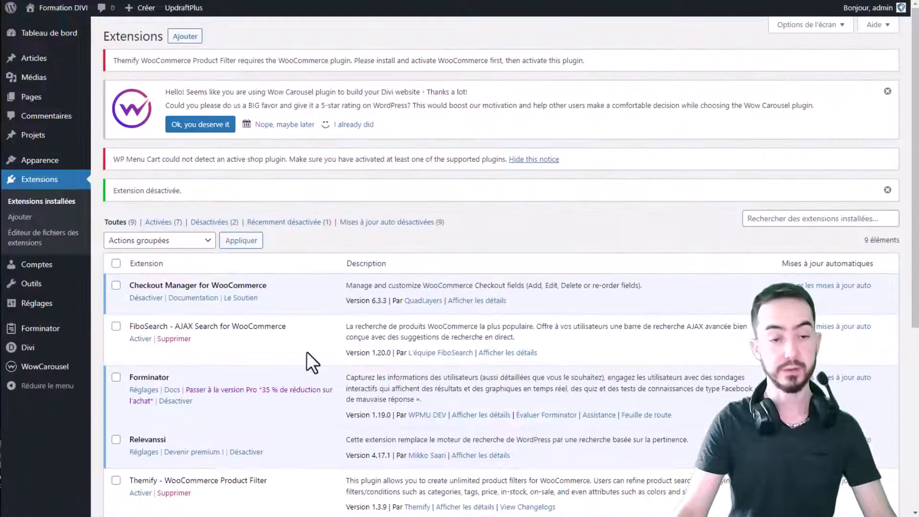
Delete the deactivated WooCommerce plugin and its data from the installed extensions.
scroll(306, 351, "down", 5)
left_click(172, 317)
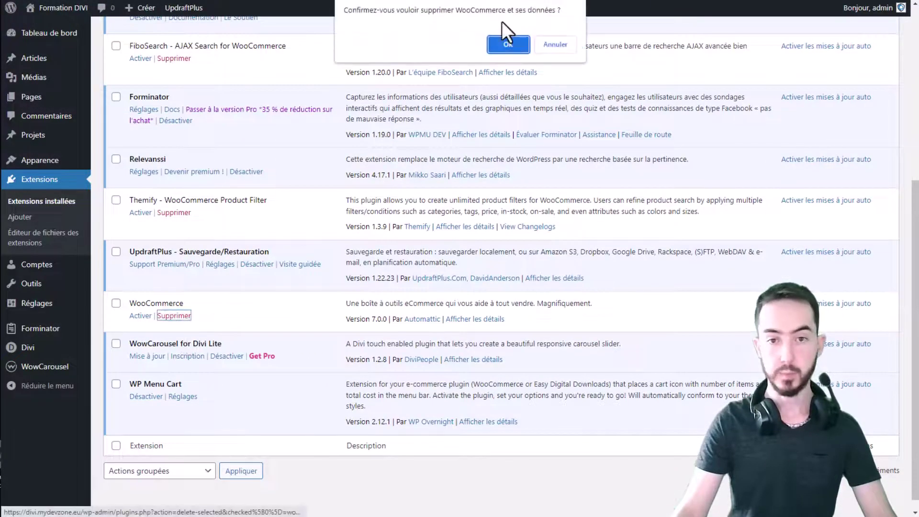
left_click(507, 45)
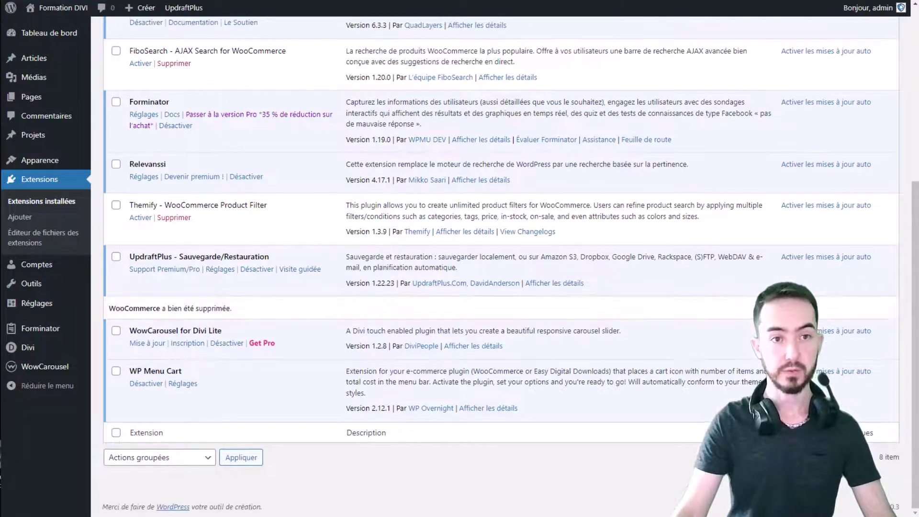
Reload the shop's public home page and examine its header menu and the product area beside the My Fashion Zone block.
left_click(38, 8)
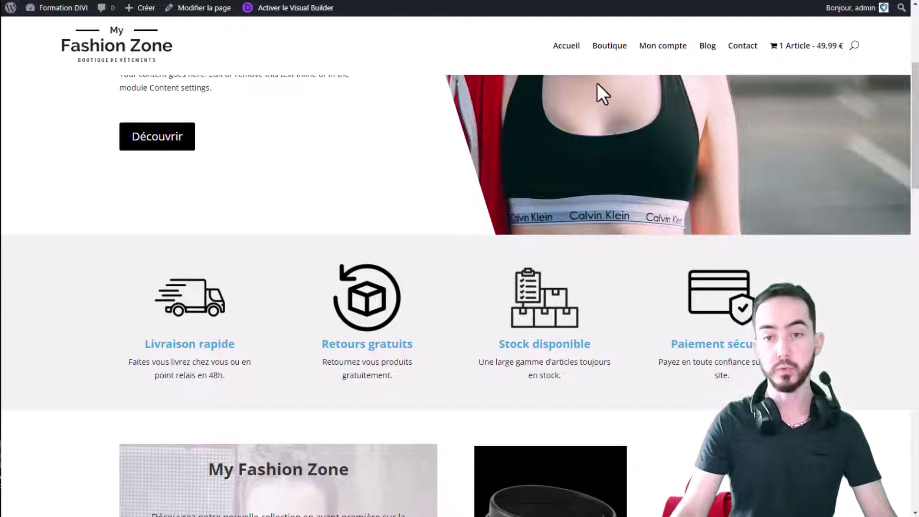
key("F5")
scroll(584, 267, "up", 5)
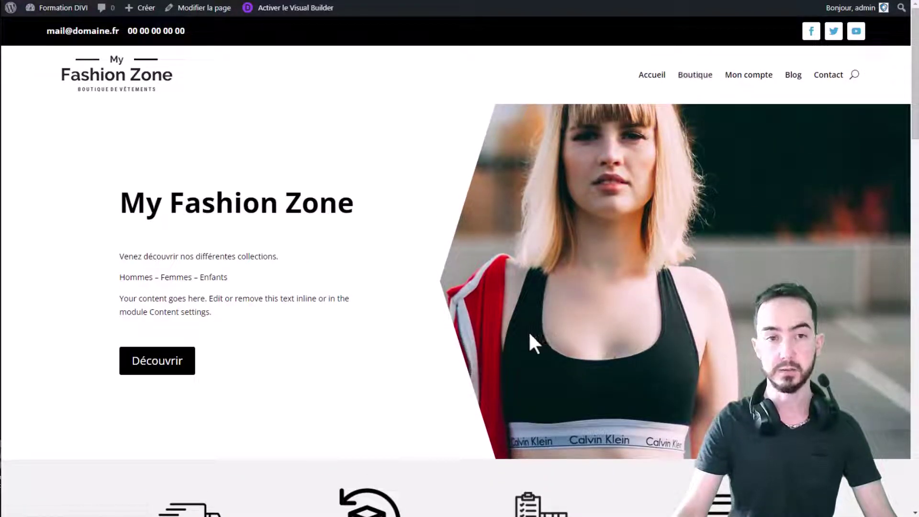
scroll(593, 207, "down", 7)
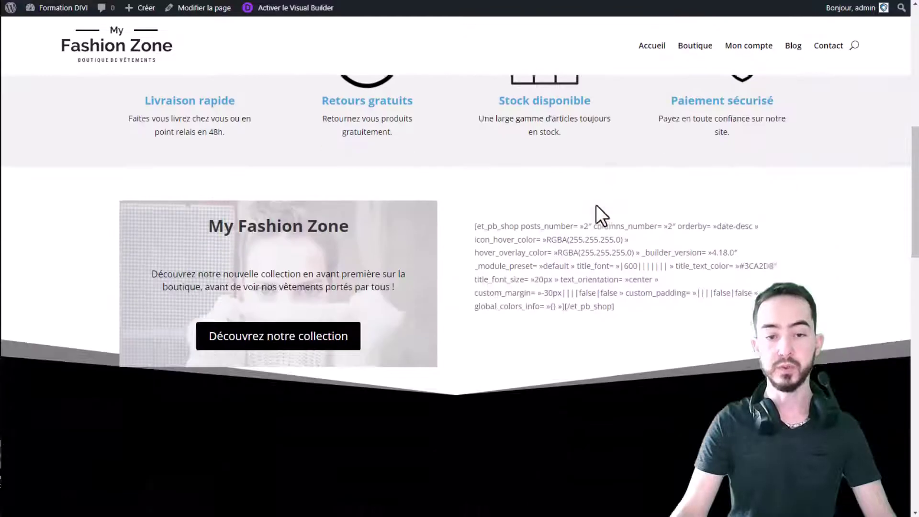
scroll(596, 205, "up", 4)
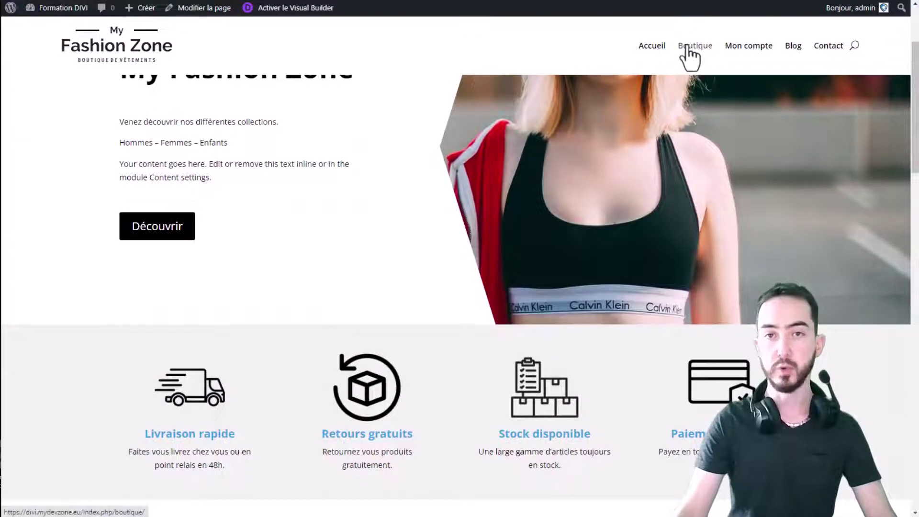
scroll(527, 287, "up", 3)
scroll(703, 180, "down", 10)
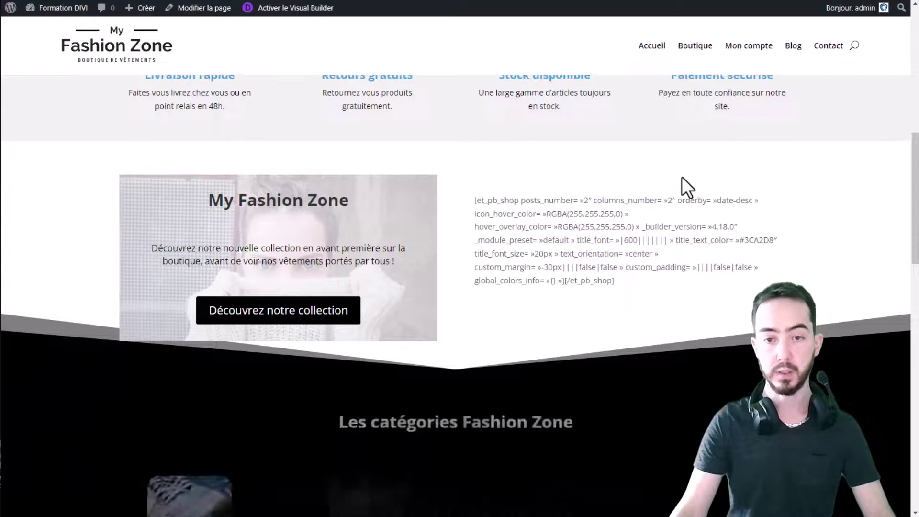
left_click_drag(505, 199, 630, 287)
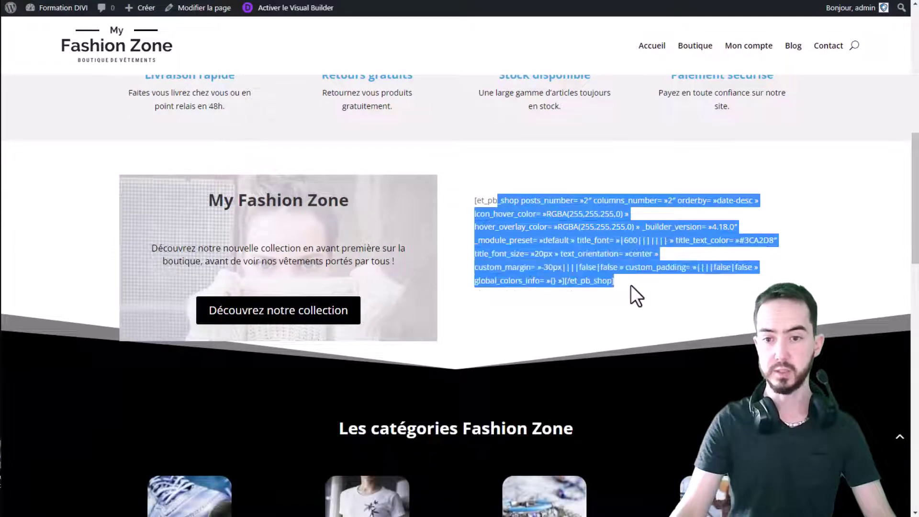
left_click(631, 287)
Examine the rest of the home page, including the category and social network sections, for the effects of the plugin removal.
scroll(603, 287, "down", 3)
scroll(602, 287, "down", 5)
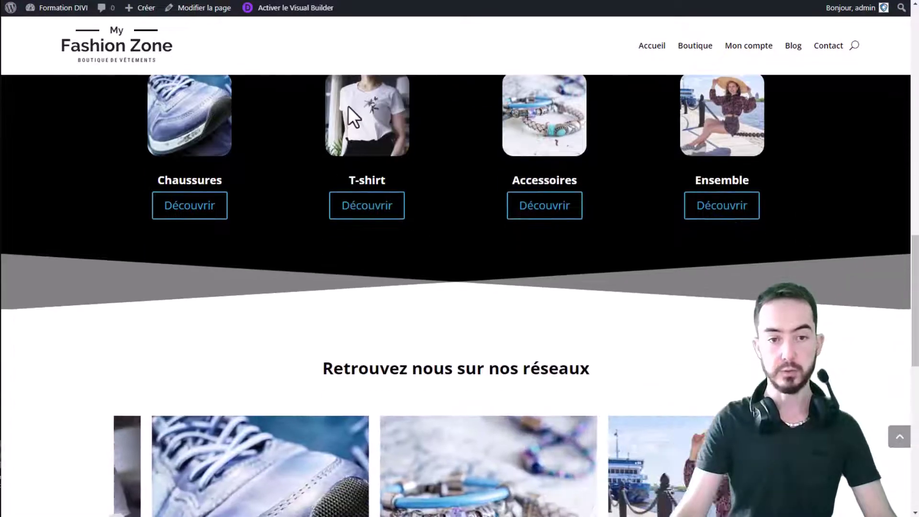
scroll(396, 334, "up", 18)
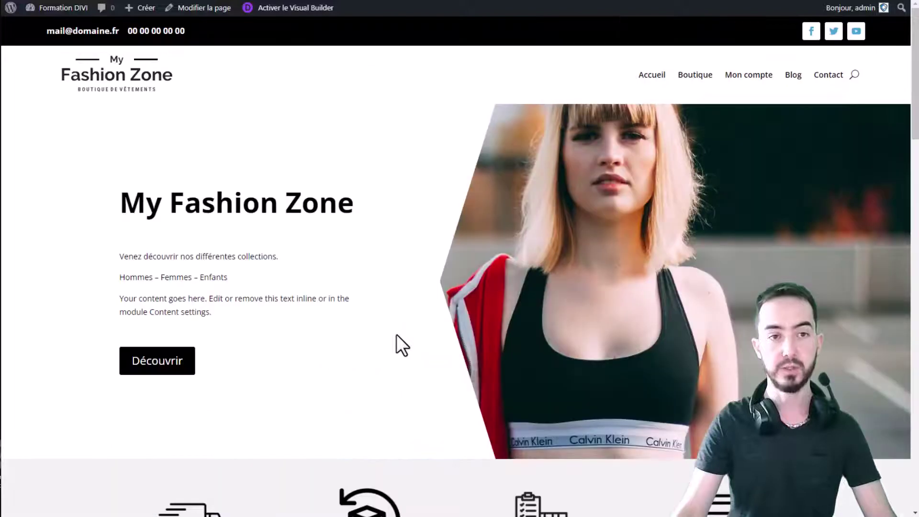
scroll(398, 331, "down", 1)
scroll(359, 278, "down", 4)
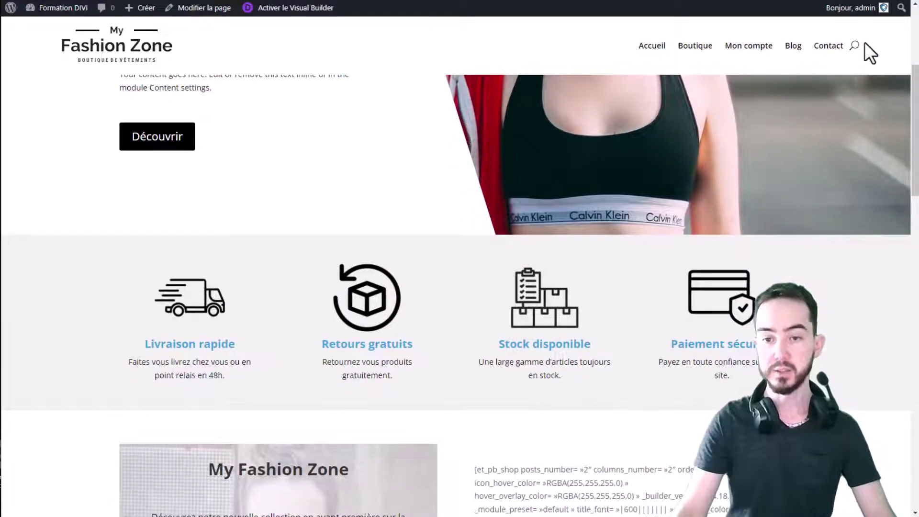
scroll(575, 269, "down", 9)
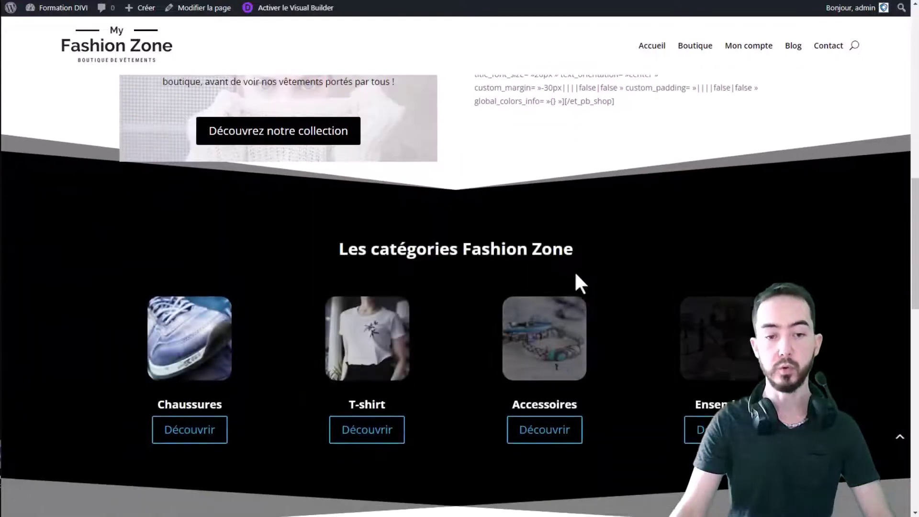
scroll(571, 282, "up", 5)
scroll(570, 288, "up", 10)
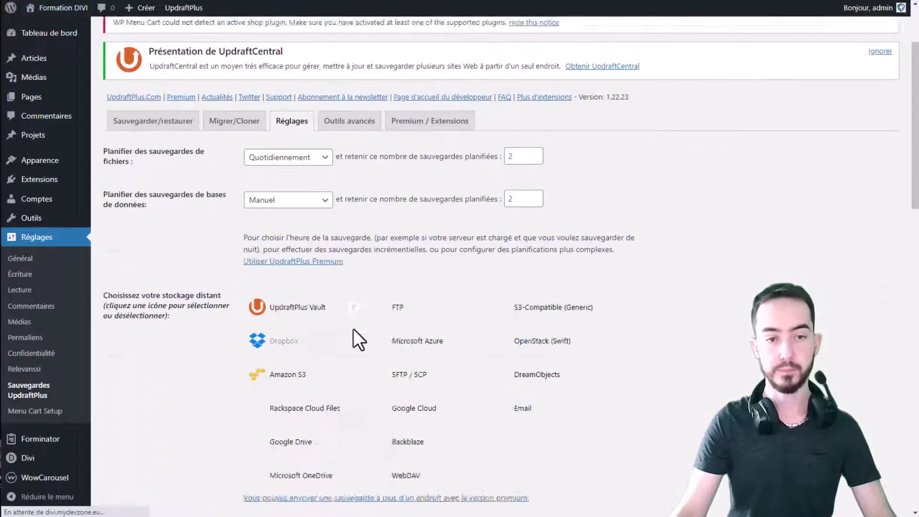
Return to UpdraftPlus and open the restoration of the existing backup dated Oct 25, 2022 9:52.
scroll(349, 312, "up", 2)
left_click(148, 205)
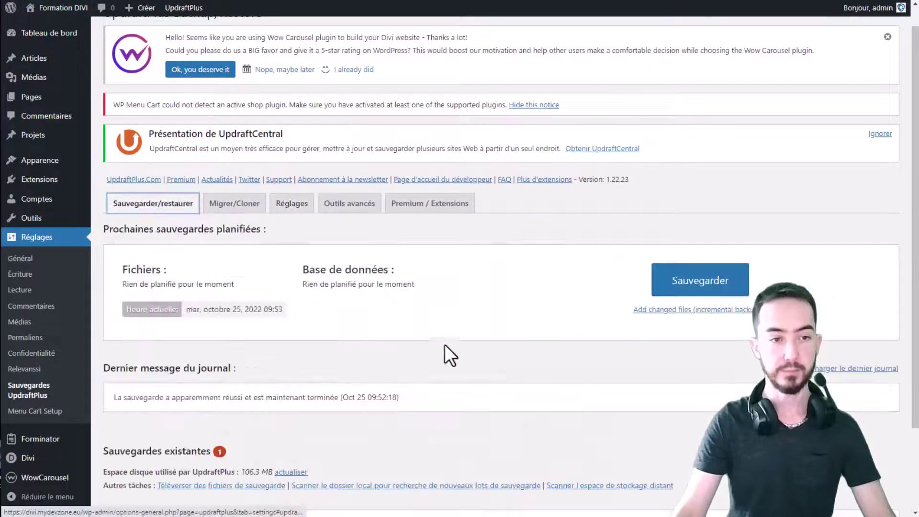
scroll(434, 211, "down", 3)
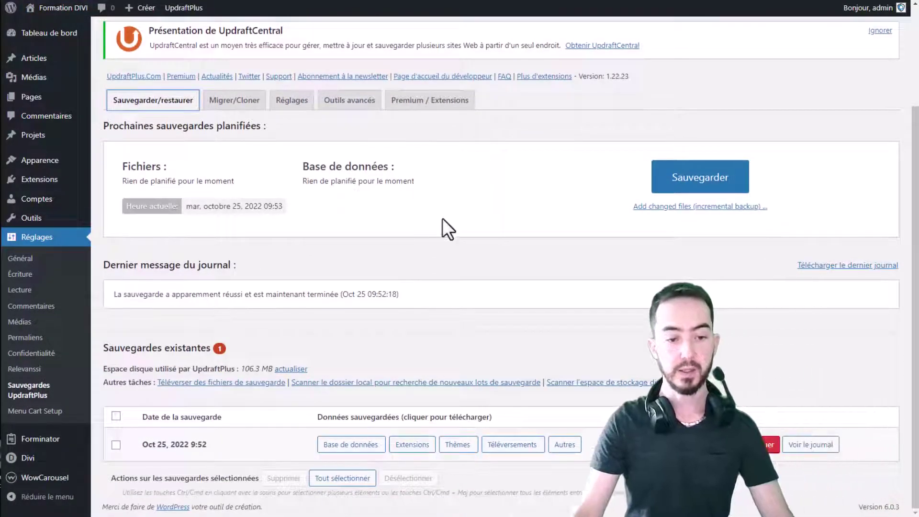
left_click(711, 445)
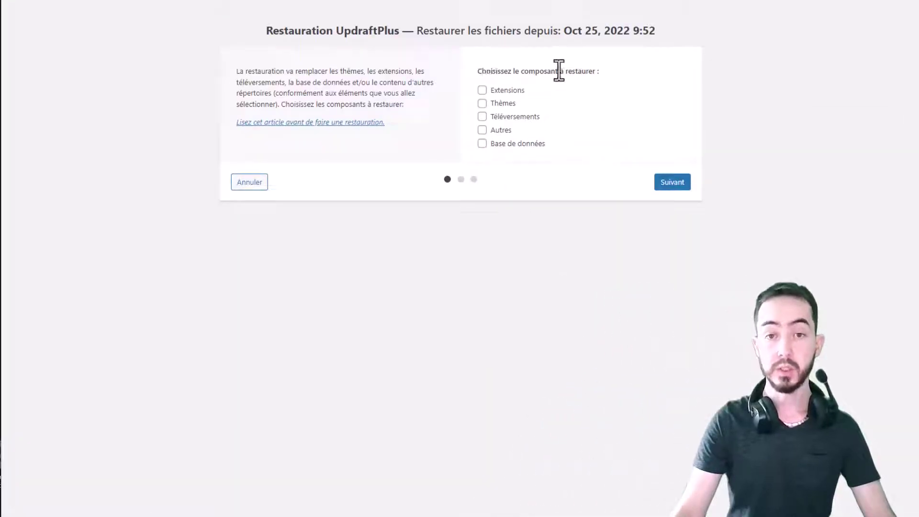
Choose Extensions, Thèmes, Téléversements, Autres and Base de données as the components to restore and proceed to the next stage.
left_click(482, 90)
left_click(482, 103)
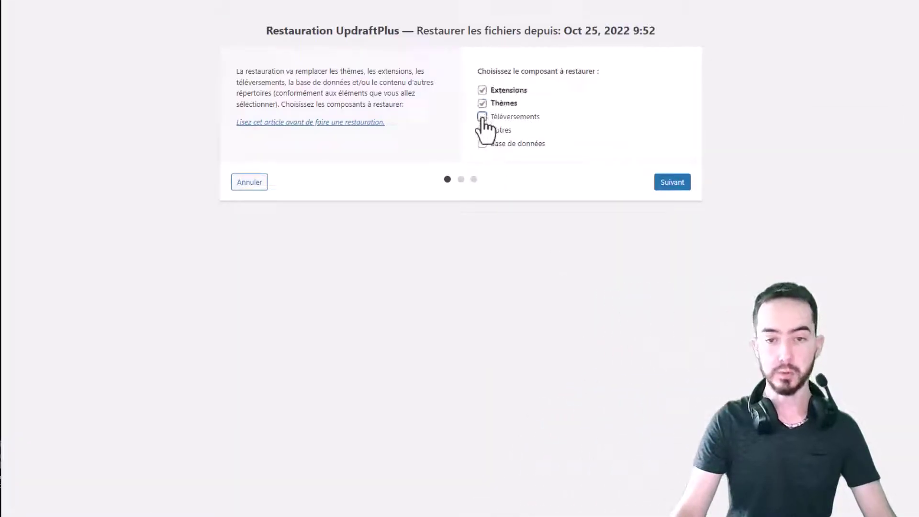
left_click(482, 116)
left_click(482, 130)
left_click(481, 143)
left_click(665, 185)
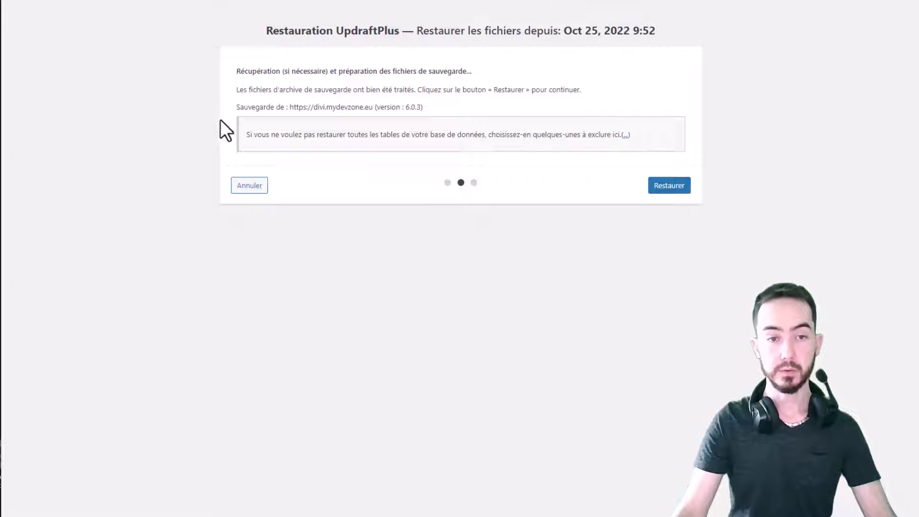
Run the restoration of the selected components and return to the UpdraftPlus configuration page.
left_click(674, 186)
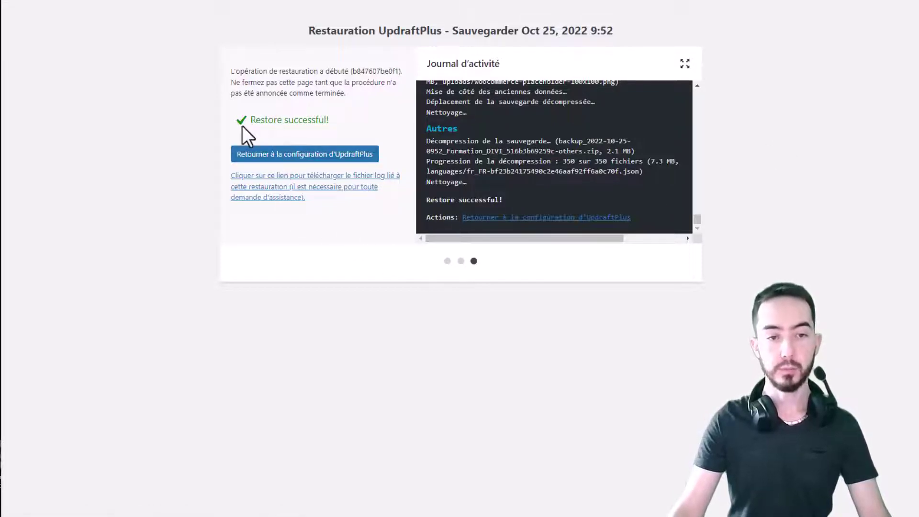
left_click_drag(256, 121, 311, 124)
left_click(303, 131)
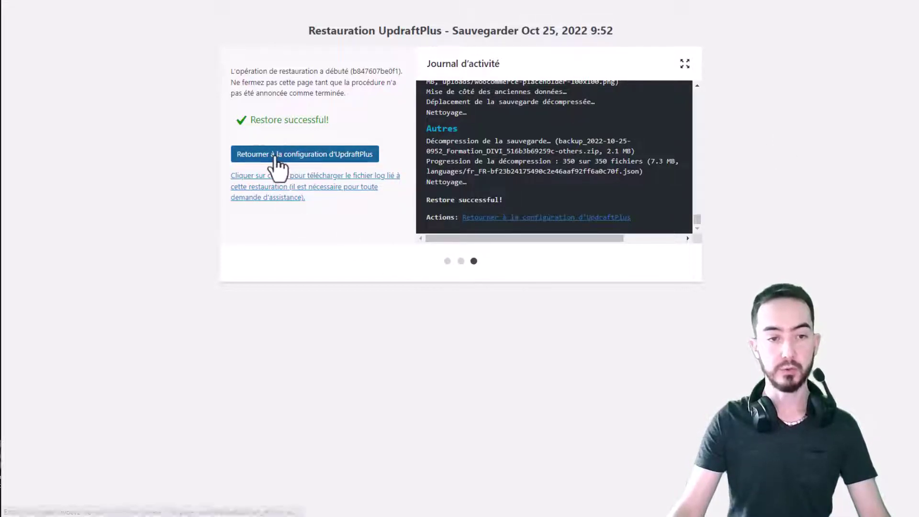
left_click(273, 157)
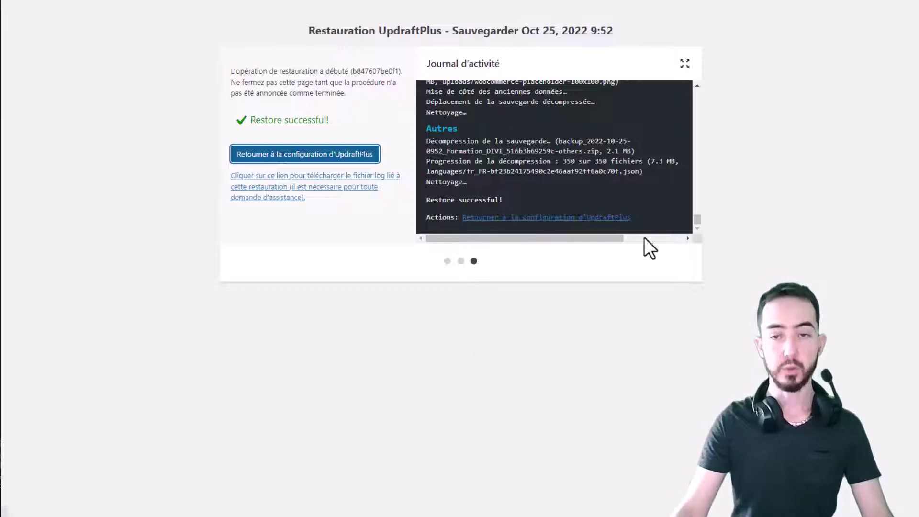
scroll(361, 308, "down", 3)
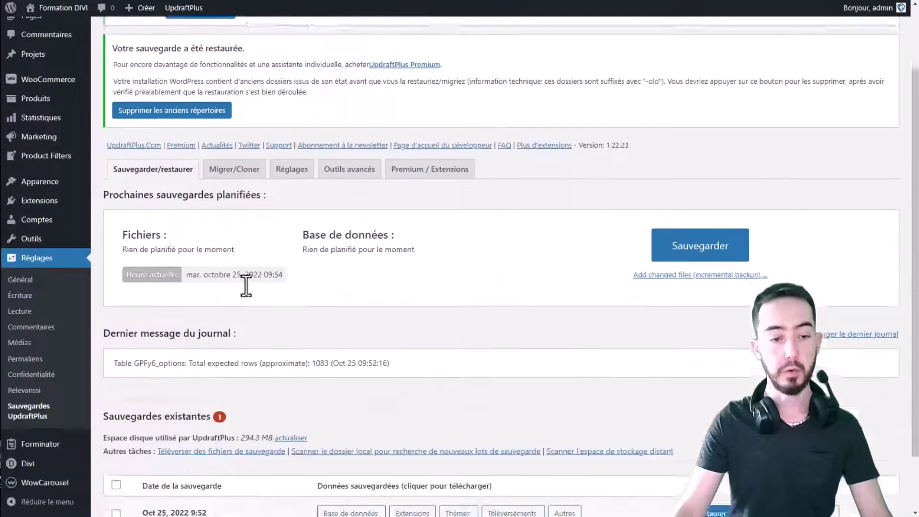
scroll(294, 199, "up", 3)
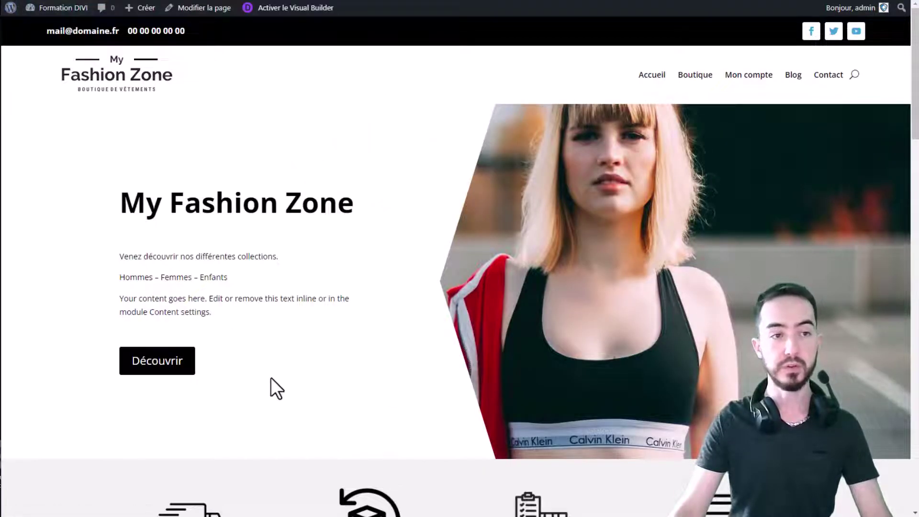
Check the reloaded home page's products, cart menu and categories, as well as the Chaussures category page, after the restoration.
scroll(387, 305, "down", 8)
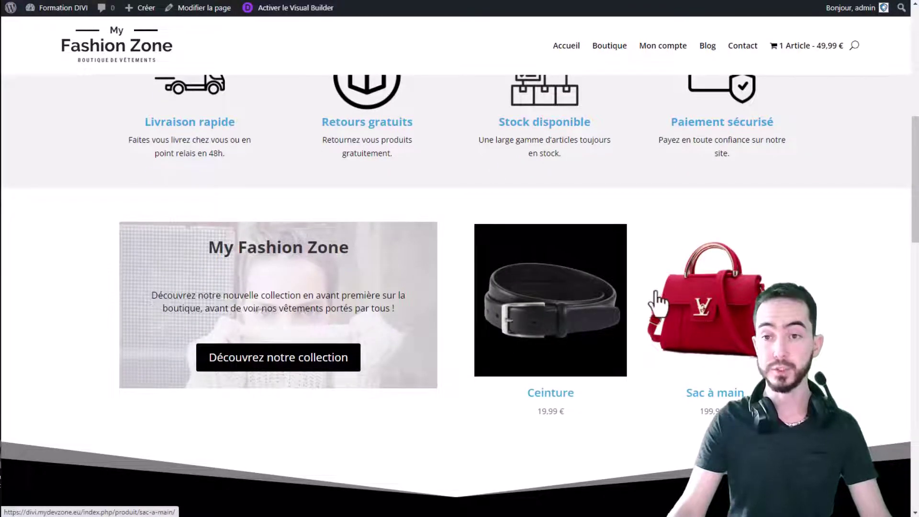
scroll(693, 363, "up", 5)
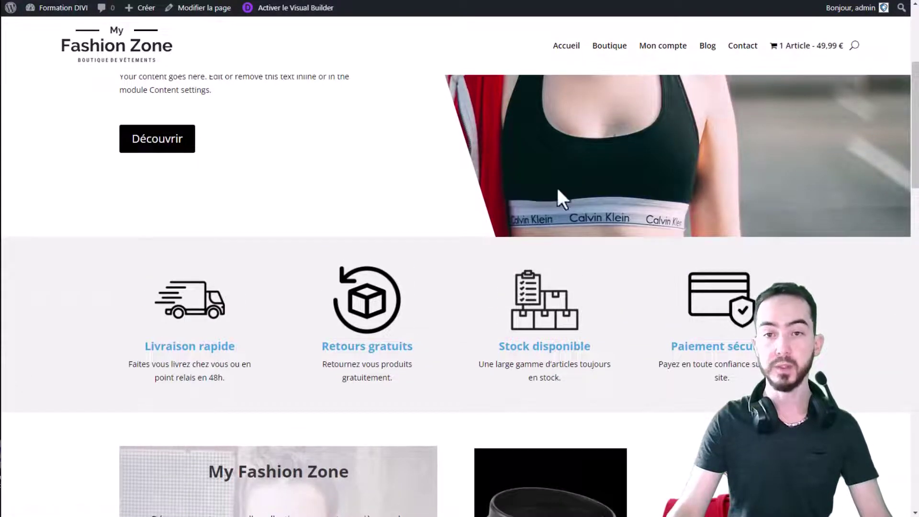
scroll(469, 310, "down", 12)
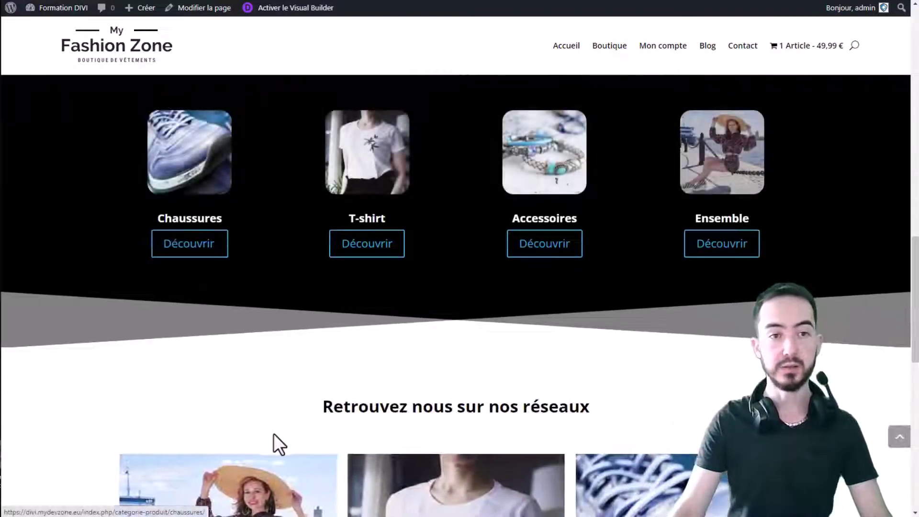
key("ctrl+Tab")
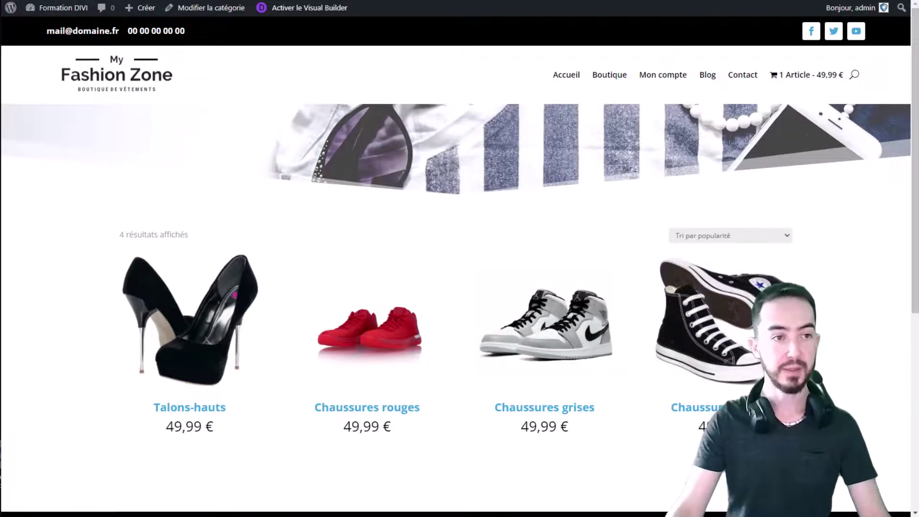
Reload the installed extensions list to check for WooCommerce, and go back to the UpdraftPlus page.
key("ctrl+Tab")
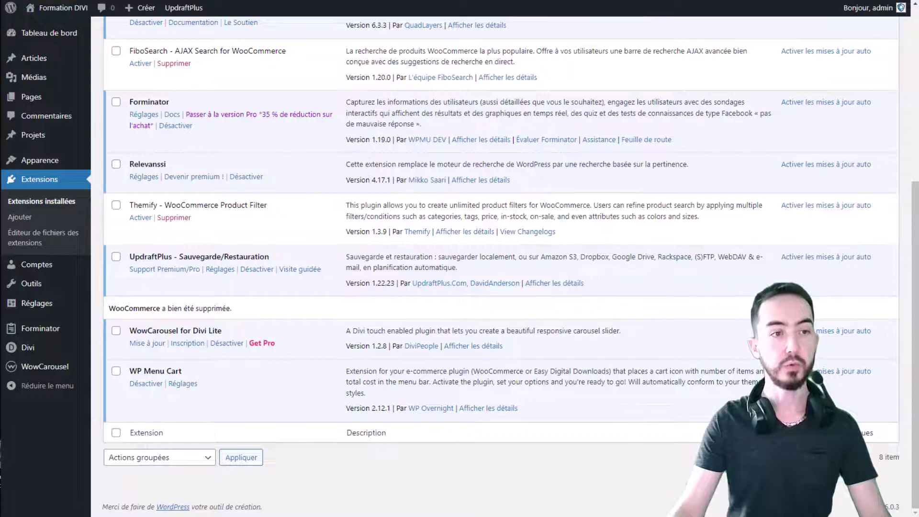
left_click(240, 340)
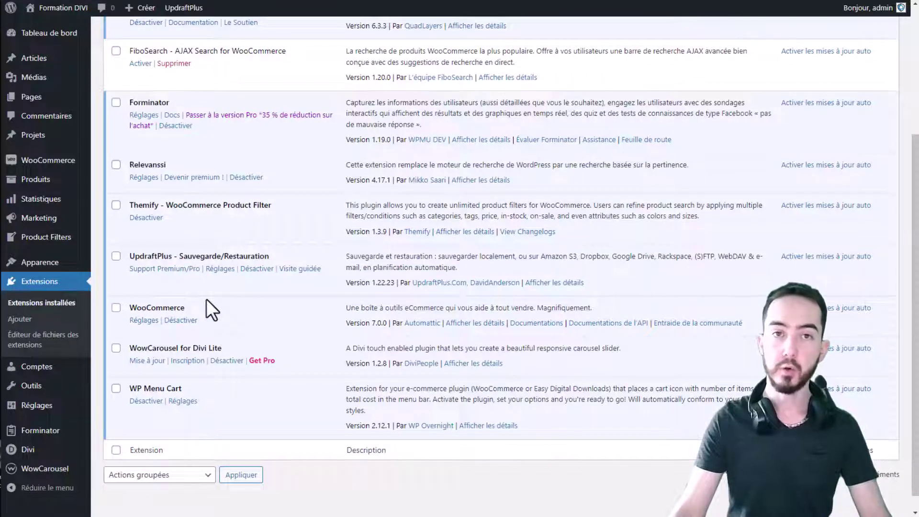
scroll(206, 299, "up", 4)
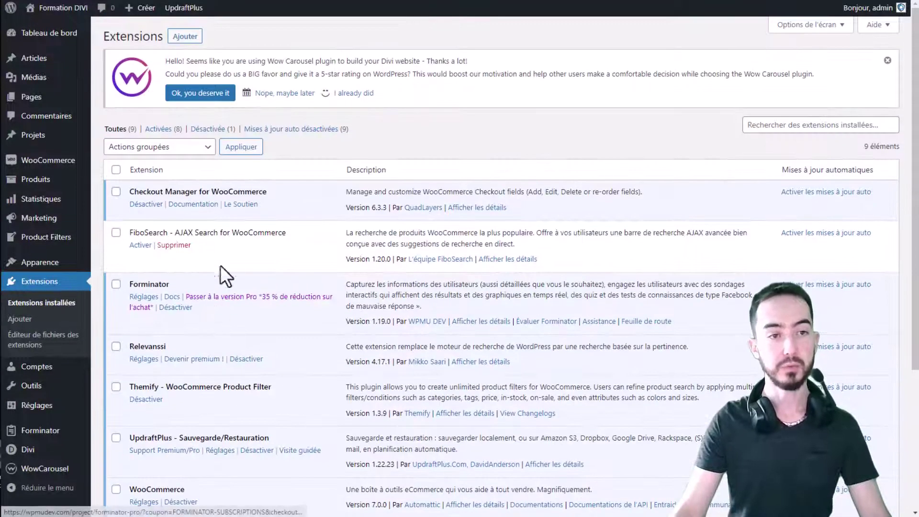
left_click(210, 0)
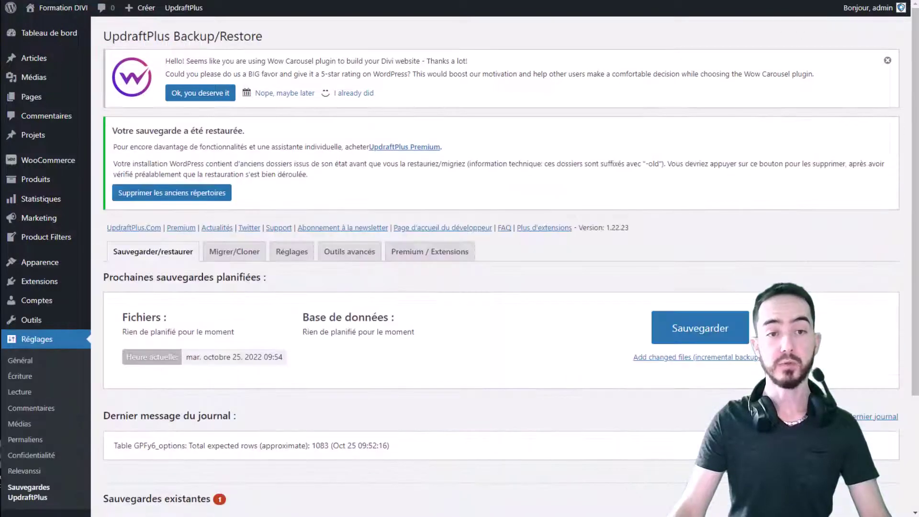